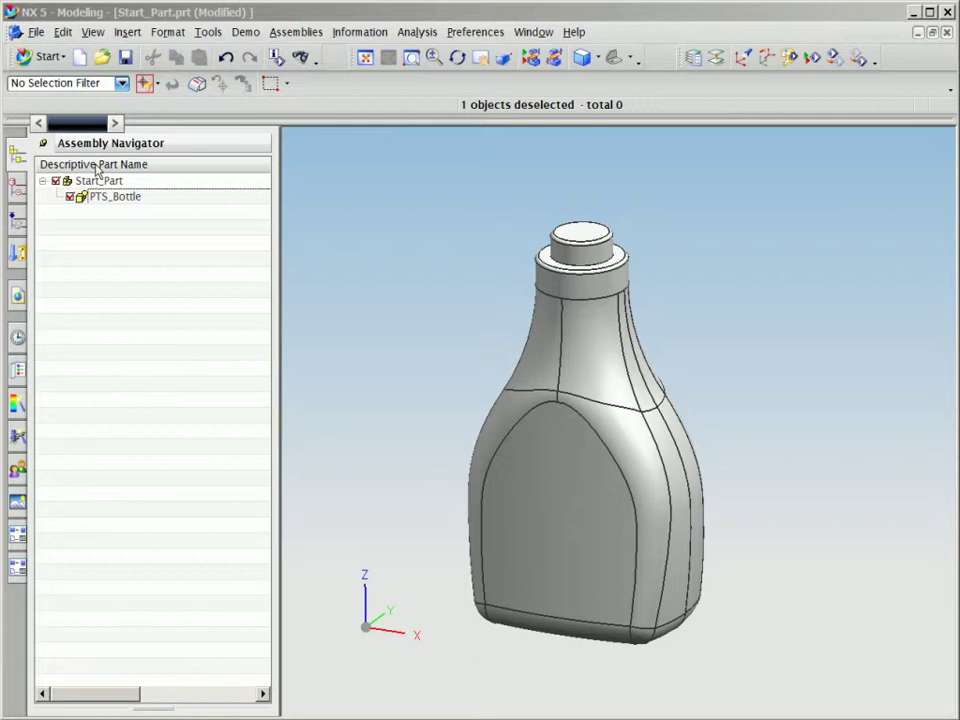
# Open PTS_Bottle for editing as a reusable component and rotate the view slightly
pyautogui.click(110, 199)
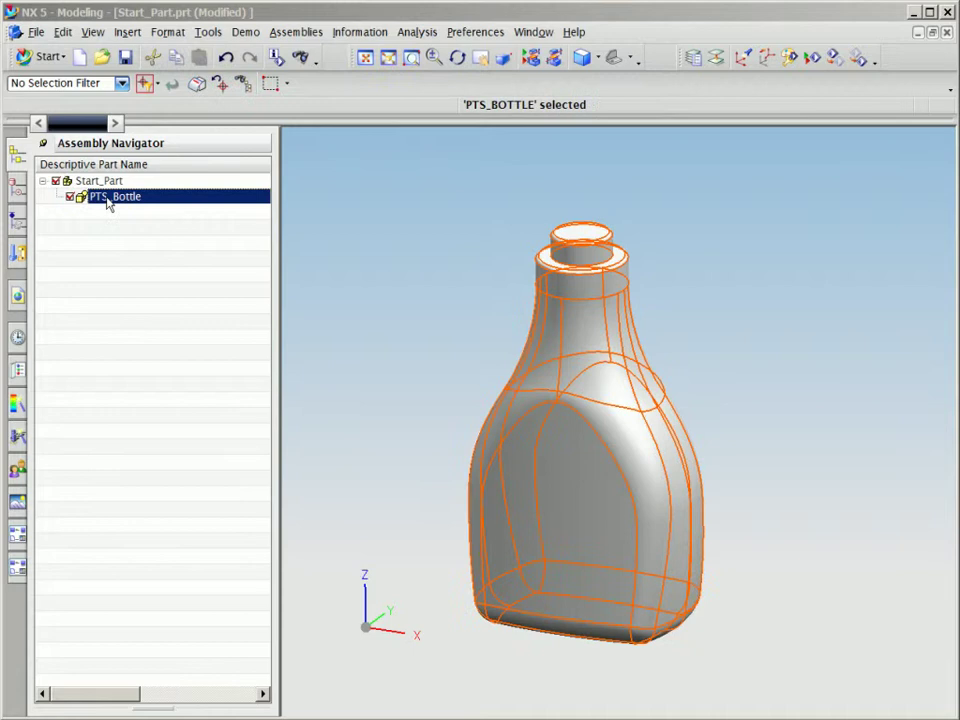
pyautogui.rightClick(108, 203)
pyautogui.click(165, 328)
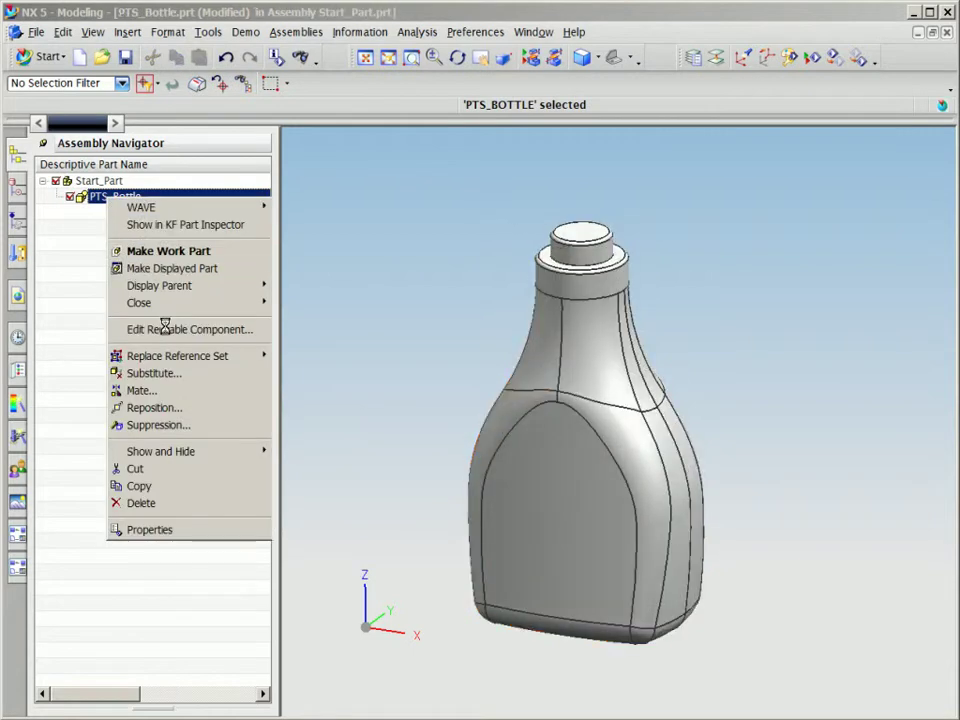
pyautogui.moveTo(381, 343)
pyautogui.mouseDown(button='middle')
pyautogui.moveTo(381, 353)
pyautogui.moveTo(392, 349)
pyautogui.mouseUp(button='middle')
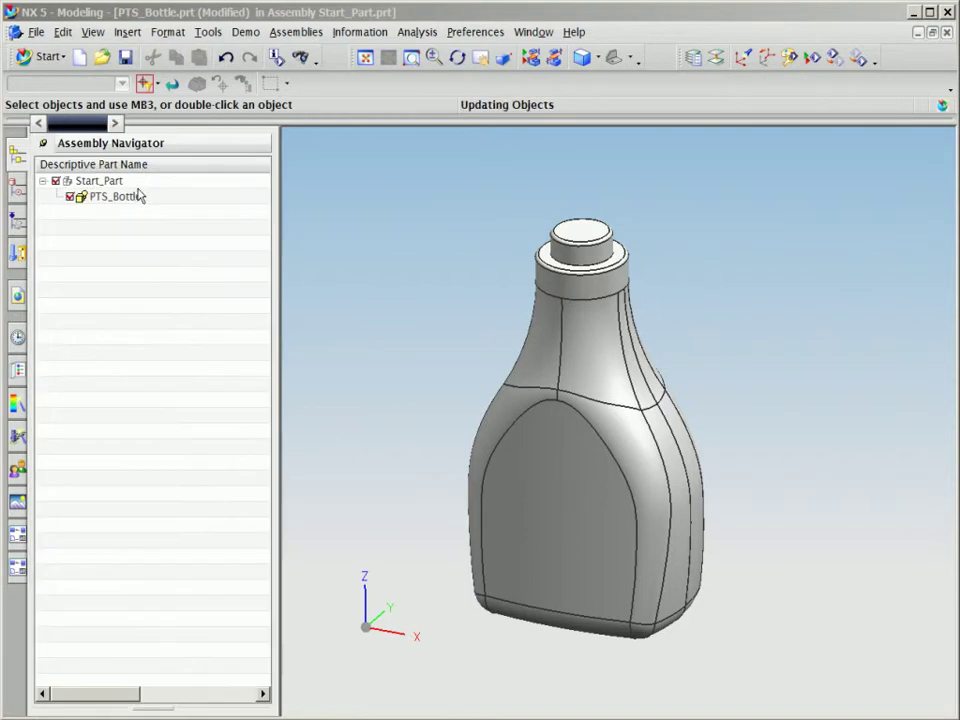
pyautogui.moveTo(358, 292); pyautogui.dragTo(364, 283, button='middle')
pyautogui.rightClick(366, 284)
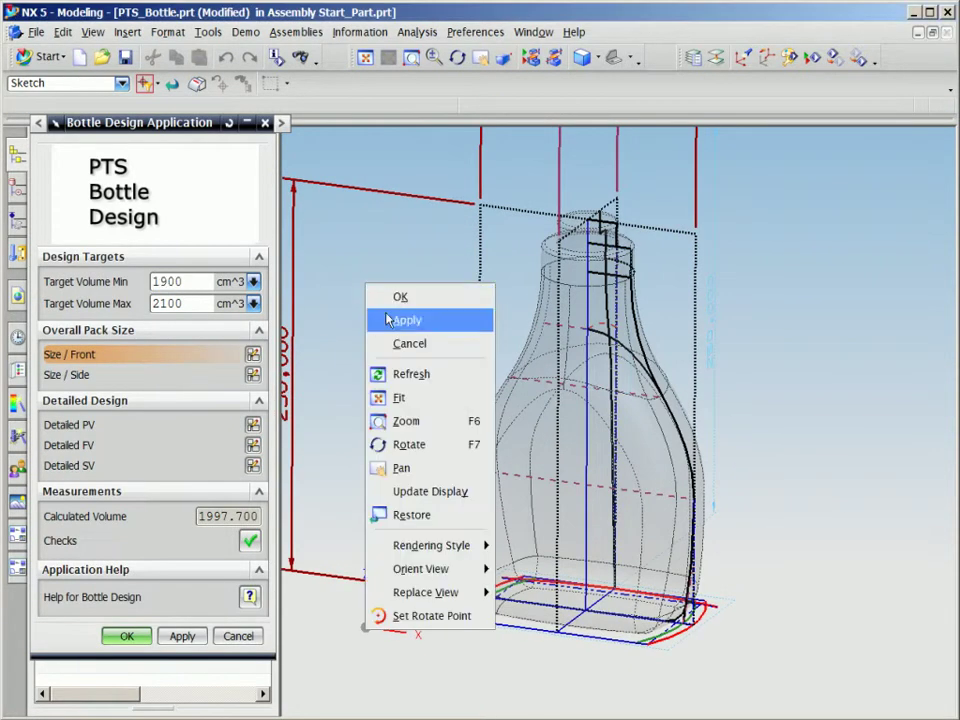
# Fit the bottle in view and apply a target volume range of 2200–2400 cm³
pyautogui.click(398, 398)
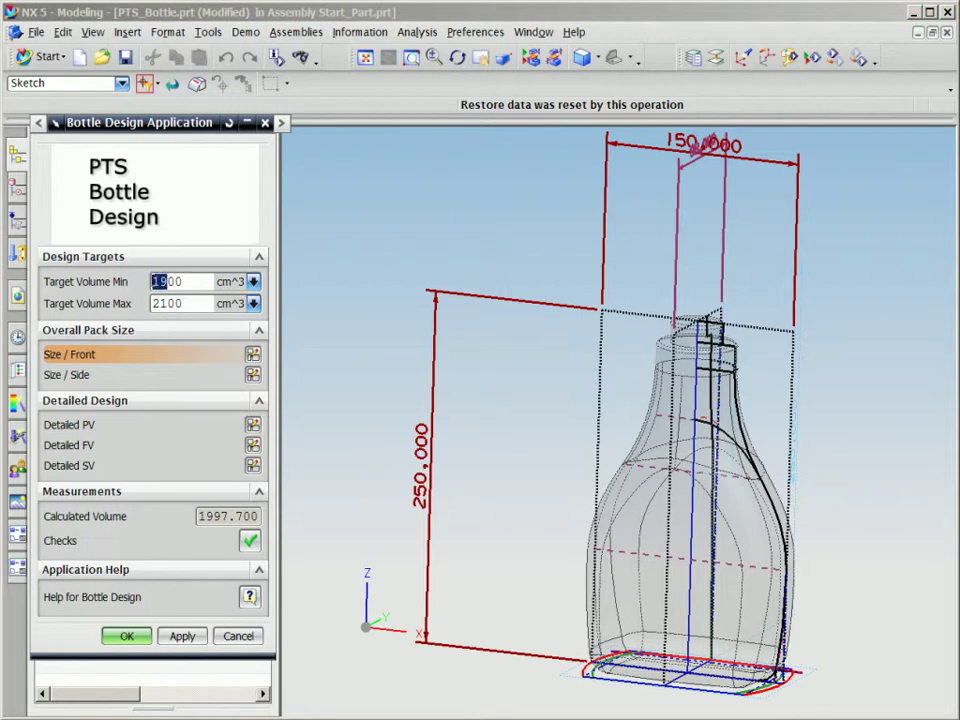
pyautogui.write('22')
pyautogui.moveTo(152, 303); pyautogui.dragTo(166, 303)
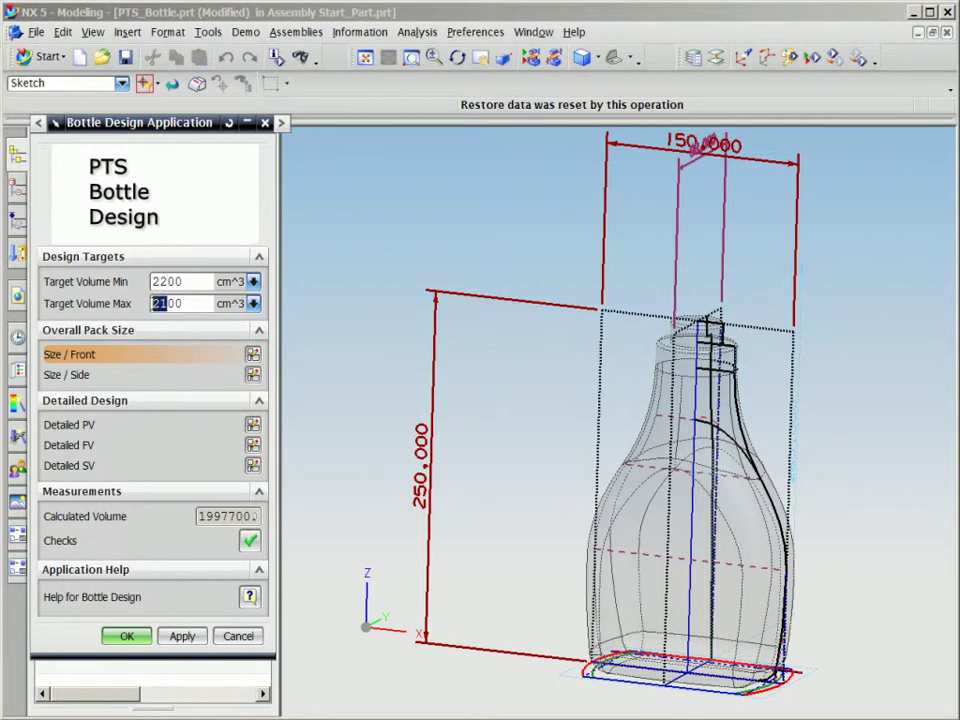
pyautogui.write('24')
pyautogui.click(184, 636)
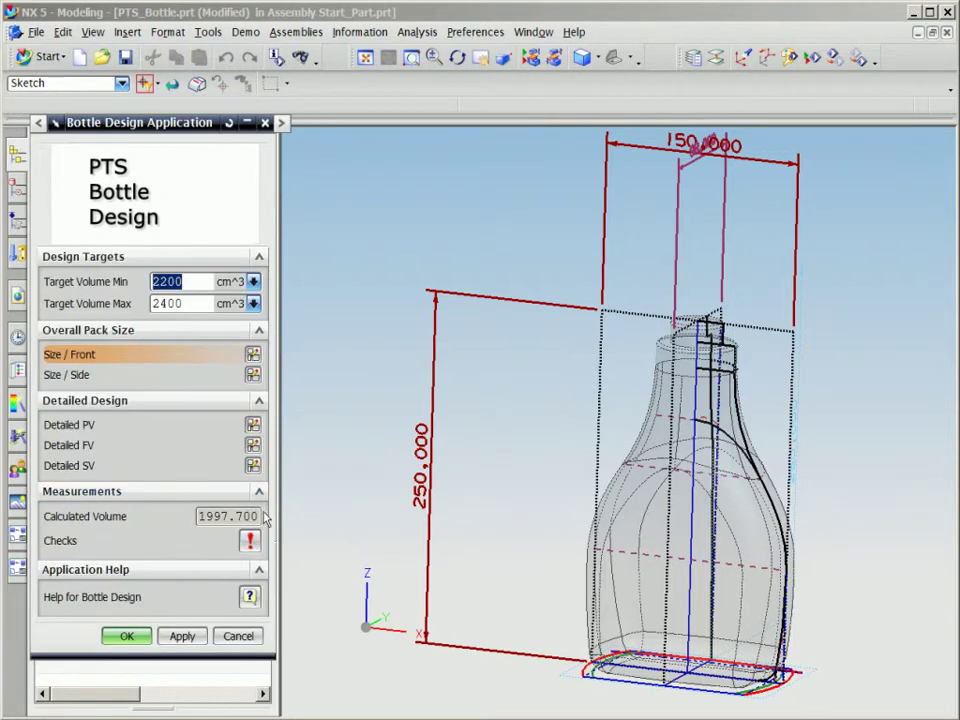
# In the Size / Front sketch, change the height from 250 to 280 and the width from 150 to 160
pyautogui.click(252, 355)
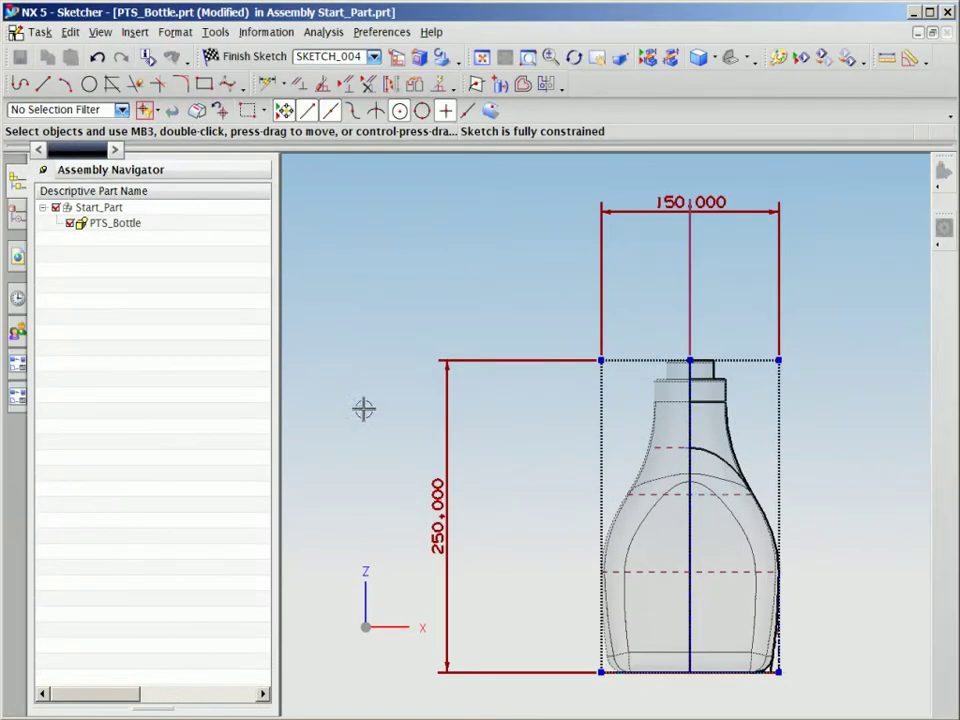
pyautogui.doubleClick(445, 445)
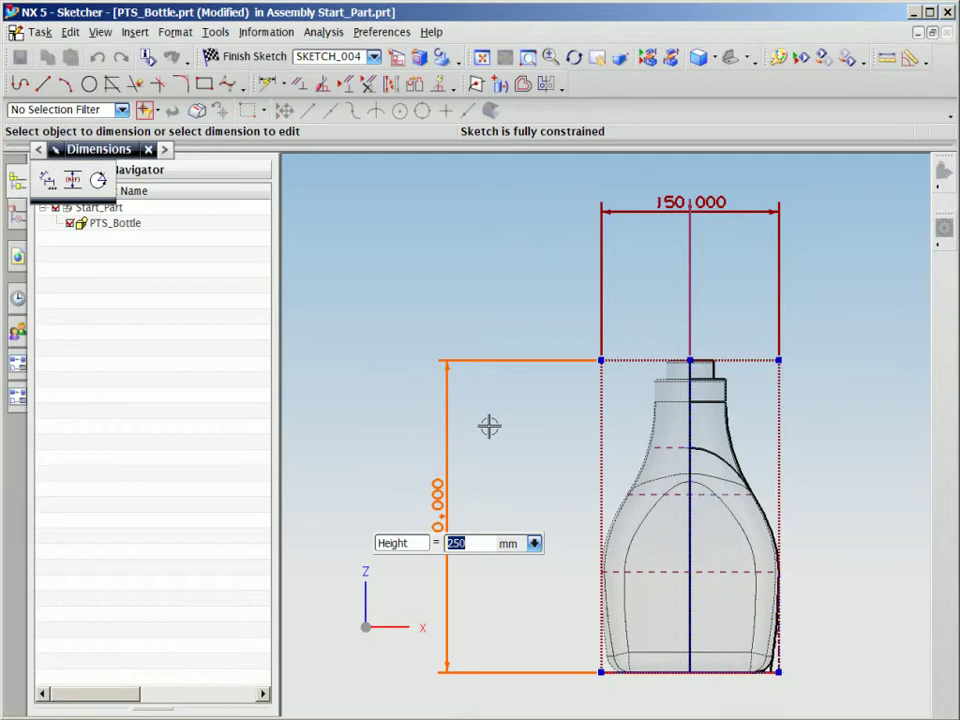
pyautogui.write('2')
pyautogui.press('Return')
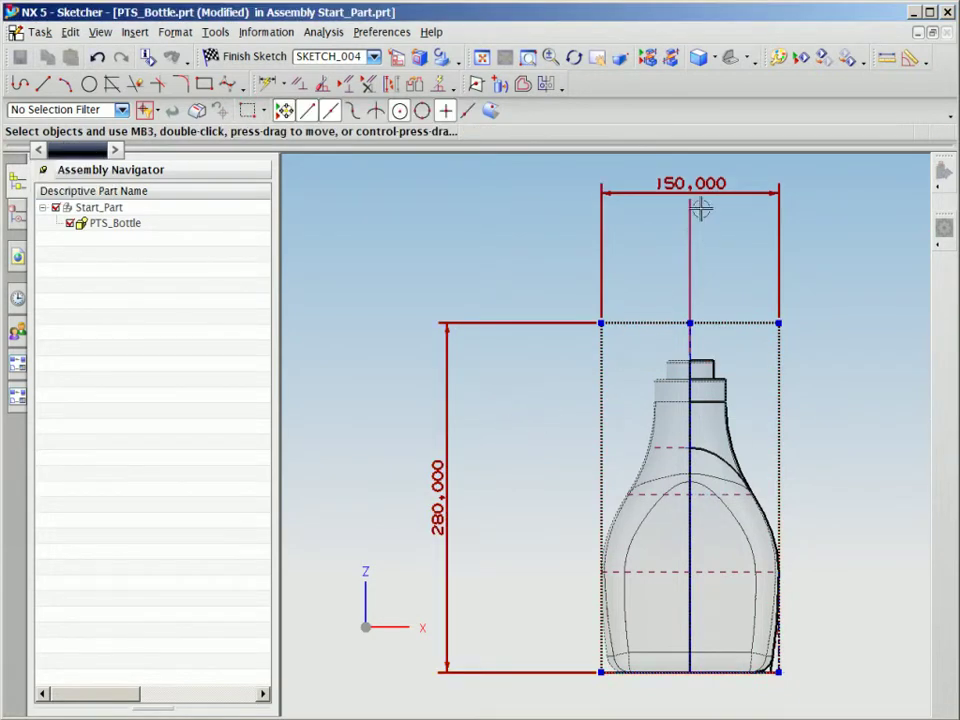
pyautogui.click(666, 192)
pyautogui.doubleClick(666, 192)
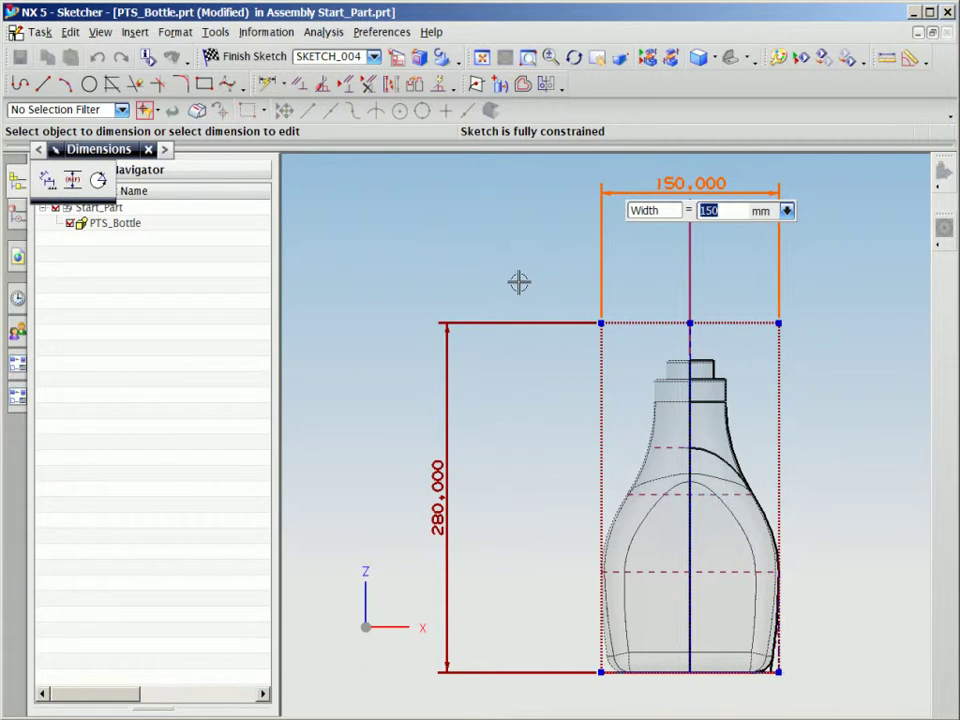
pyautogui.write('160')
pyautogui.press('Return')
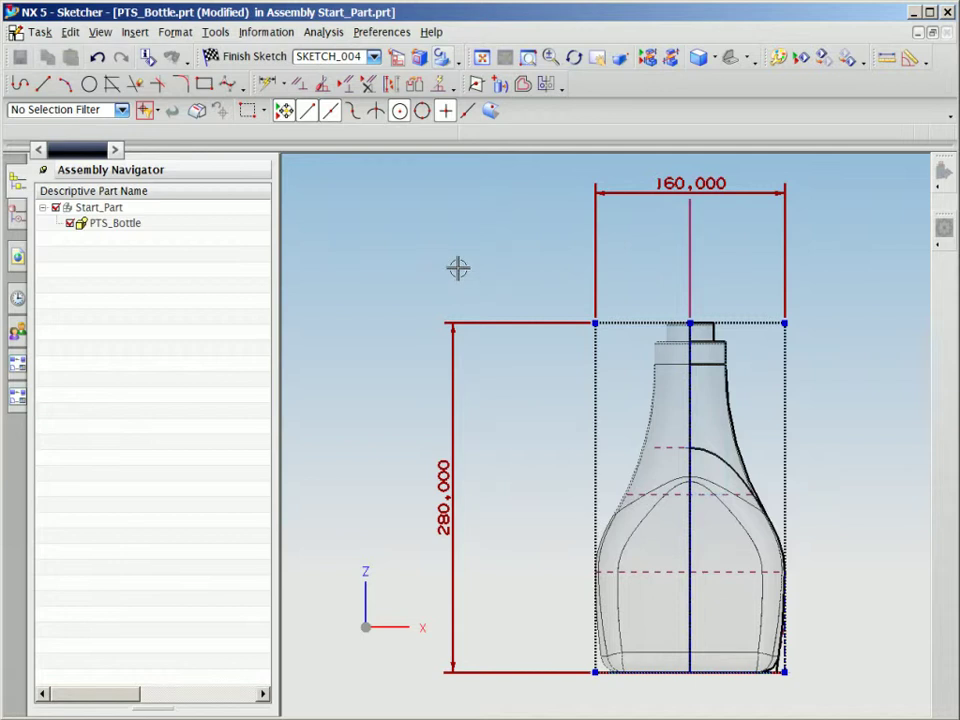
pyautogui.rightClick(459, 268)
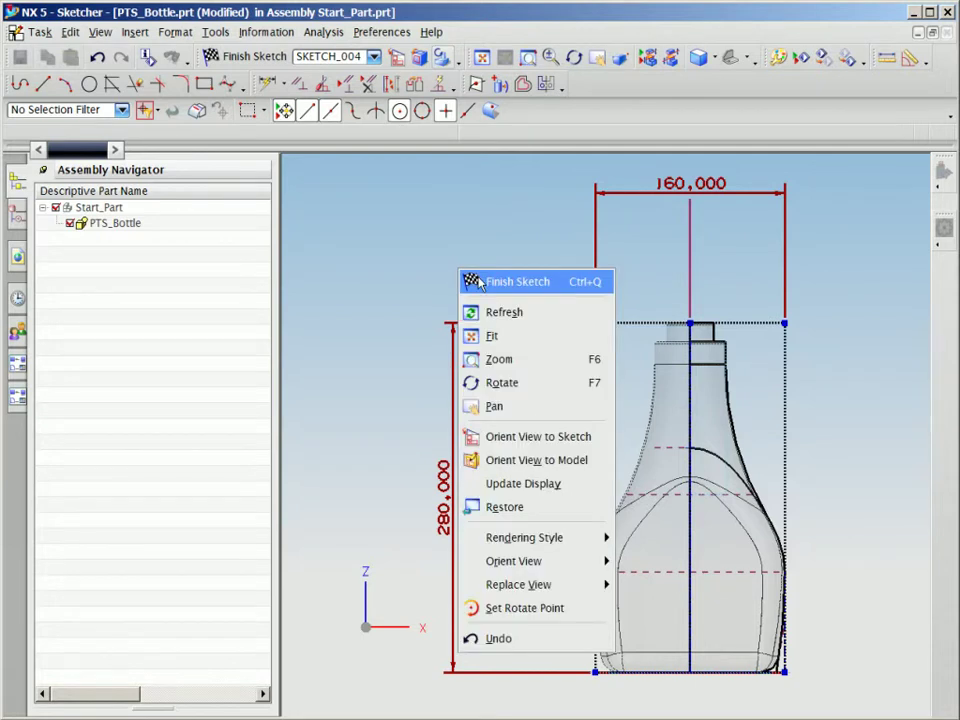
# Finish the front sketch and change the Size / Side depth from 98 to 110 mm
pyautogui.click(480, 284)
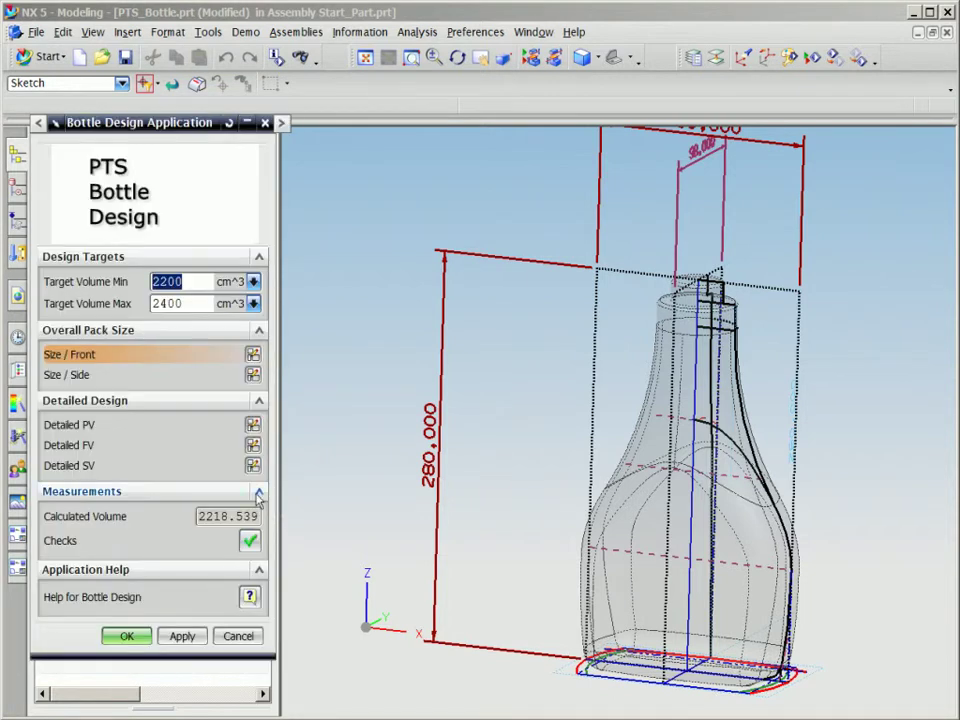
pyautogui.keyDown('shift'); pyautogui.moveTo(499, 396); pyautogui.dragTo(491, 480, button='middle'); pyautogui.keyUp('shift')
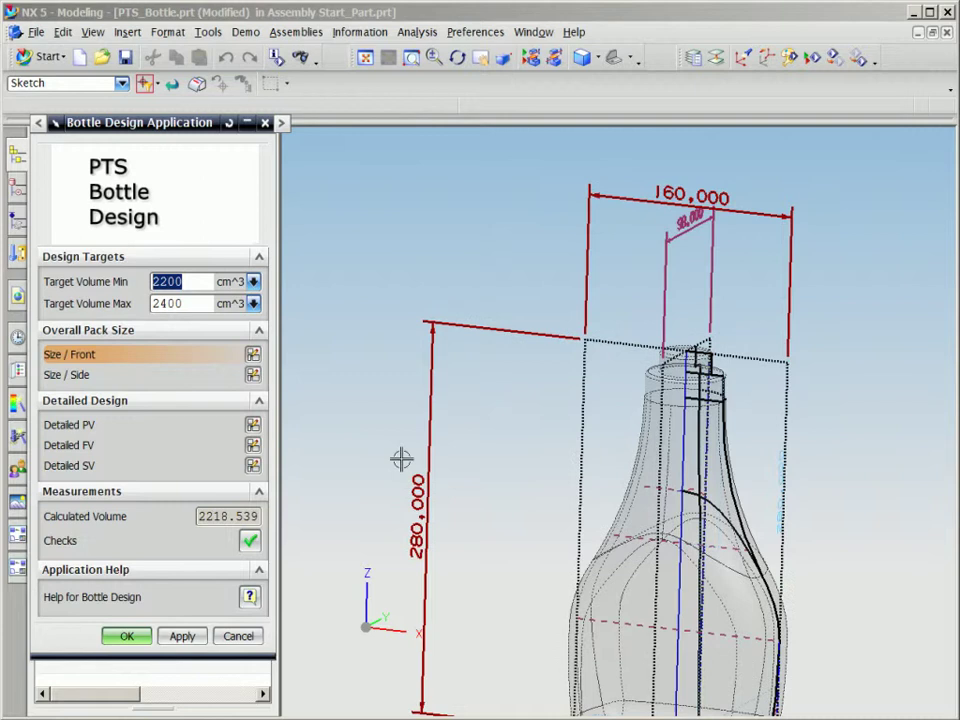
pyautogui.press('Return')
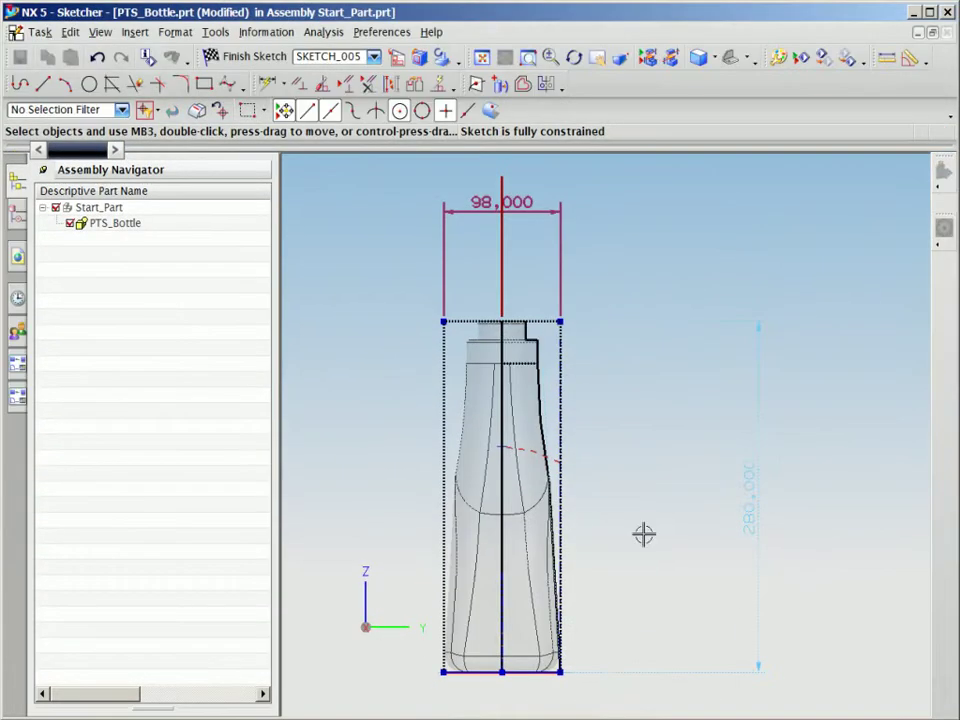
pyautogui.doubleClick(544, 210)
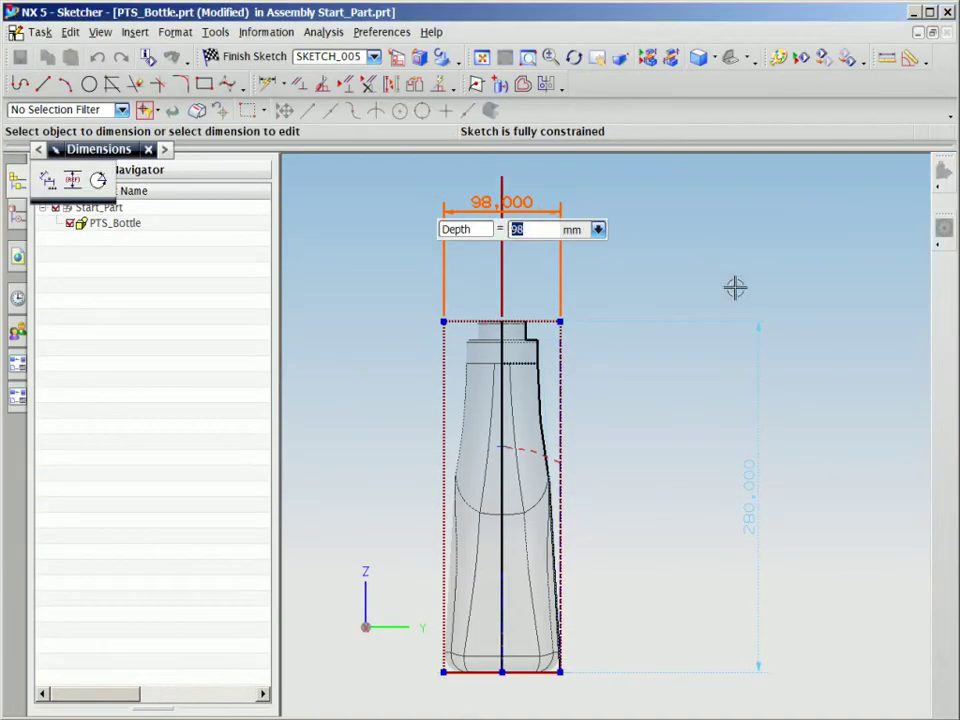
pyautogui.write('110')
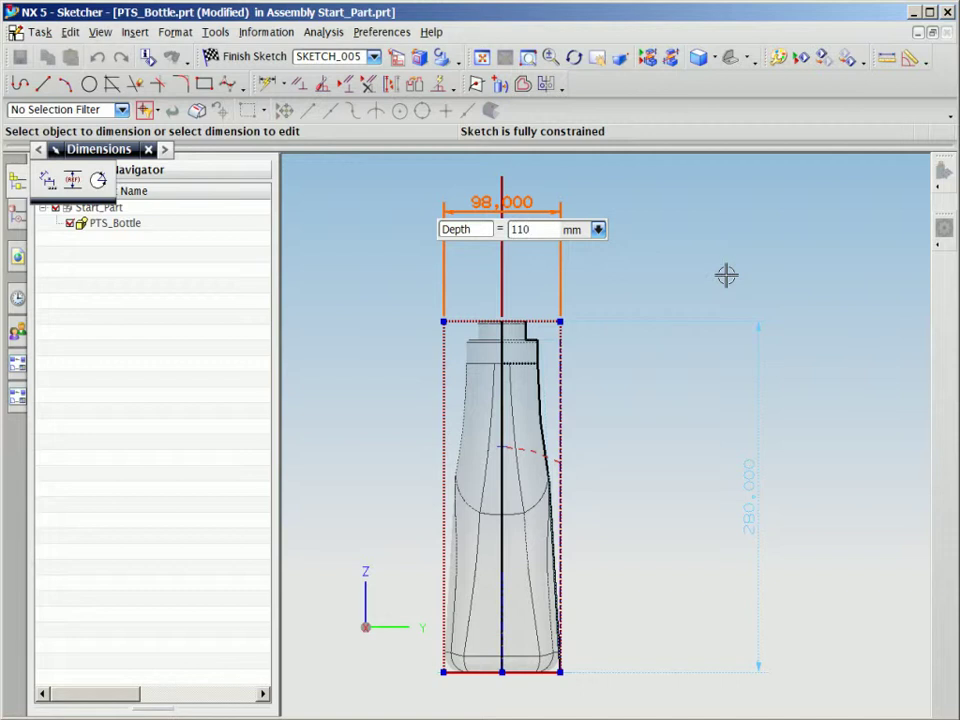
pyautogui.press('Return')
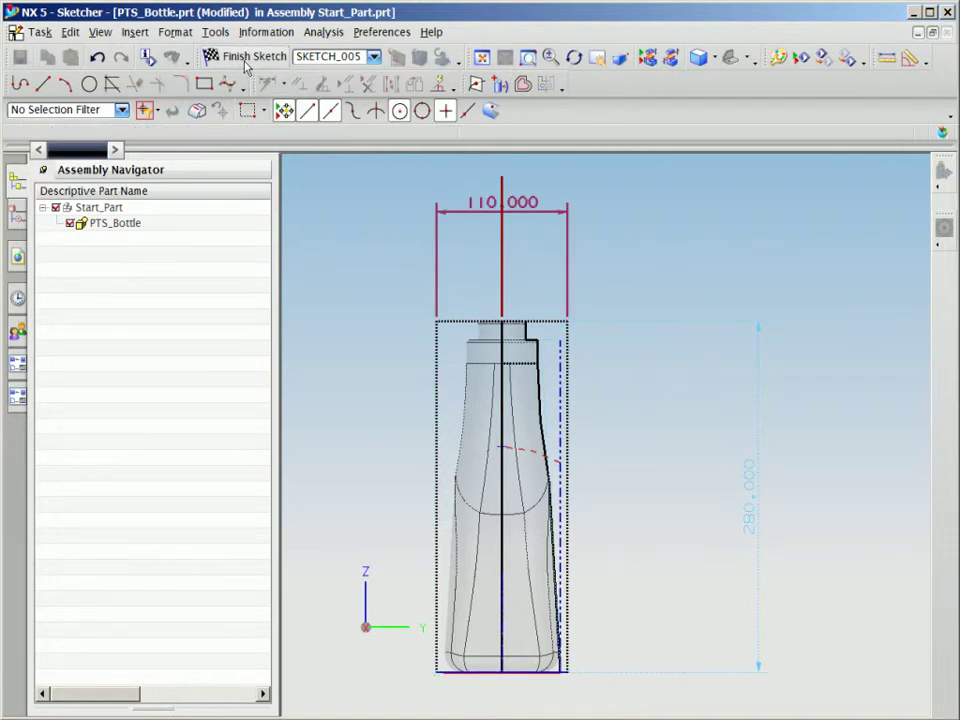
# Finish the side sketch, reapply to get volume 2480.710, and open the Detailed PV sketch
pyautogui.click(245, 57)
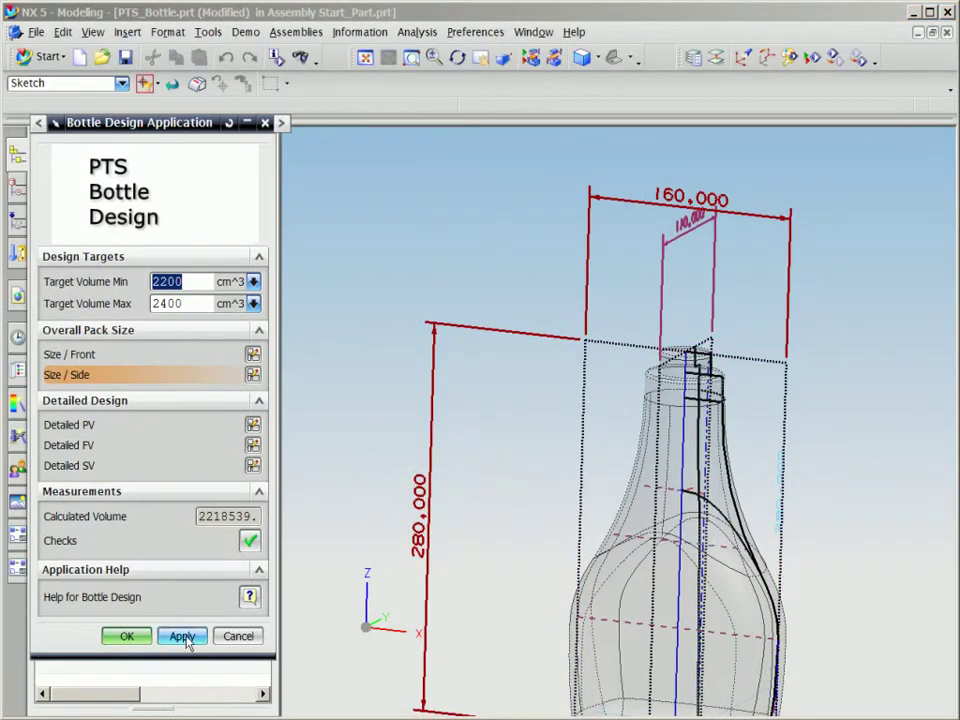
pyautogui.click(182, 637)
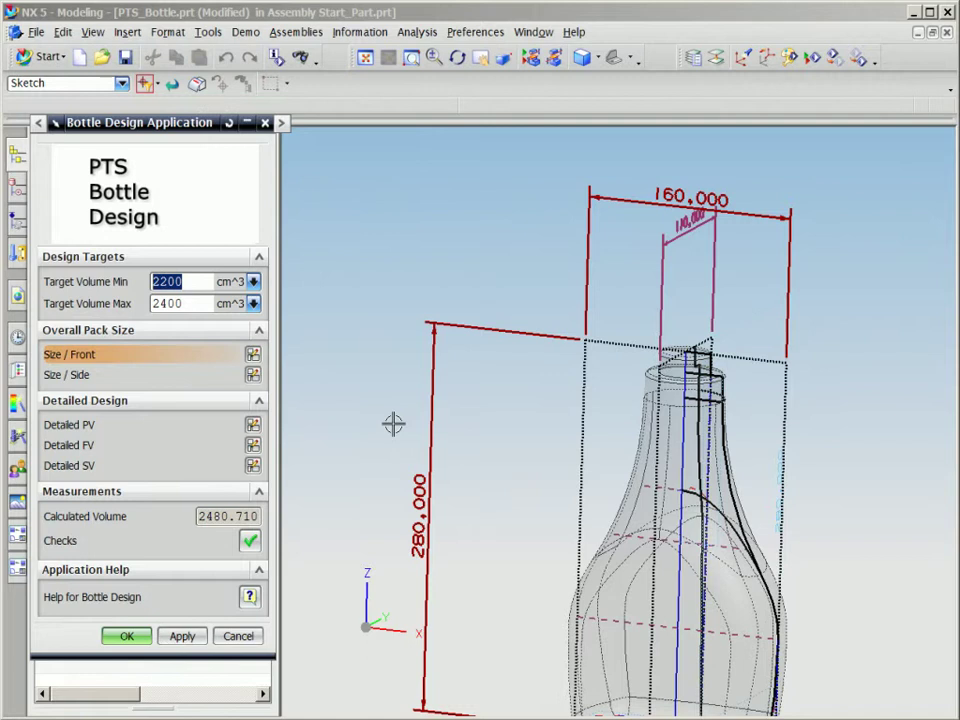
pyautogui.click(182, 636)
pyautogui.click(253, 445)
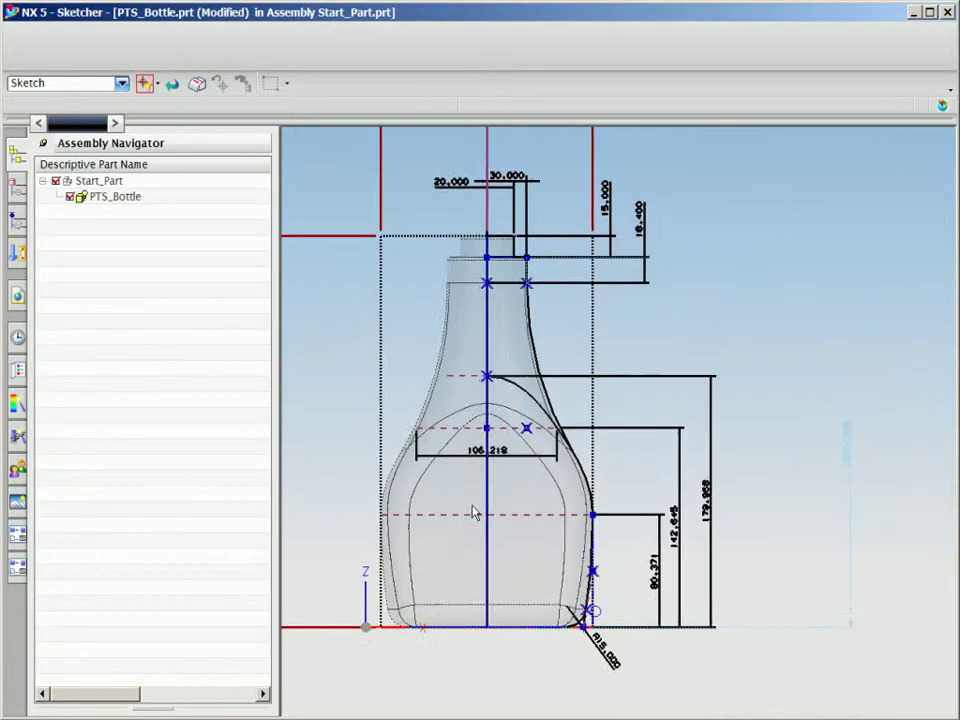
# Set the profile width to 160 and the 142.6448 dimension to 135, then recalculate
pyautogui.doubleClick(640, 392)
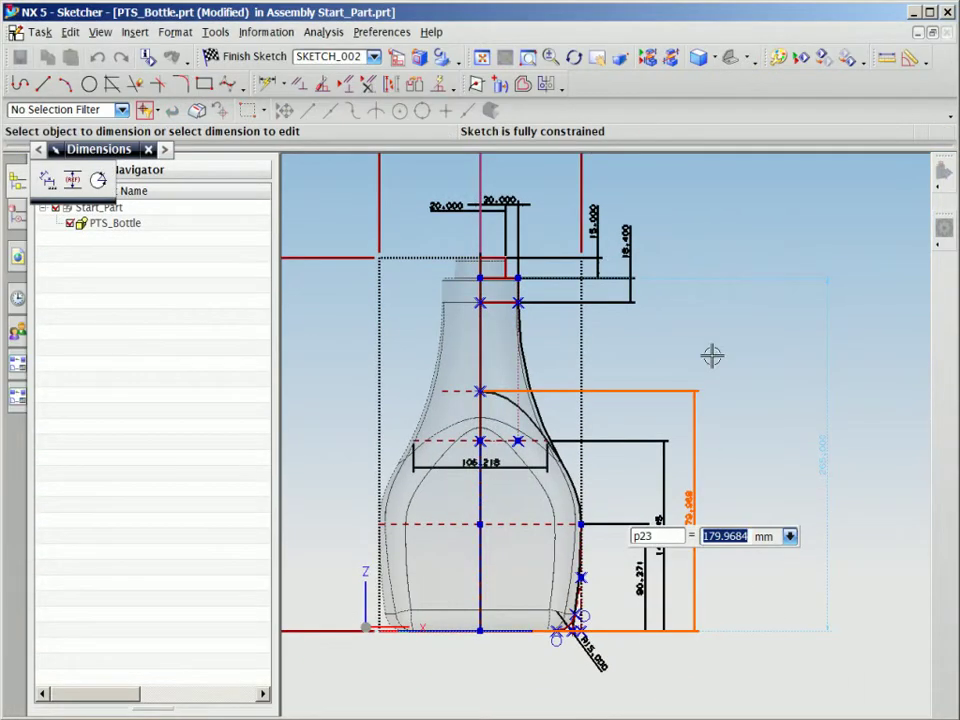
pyautogui.write('160')
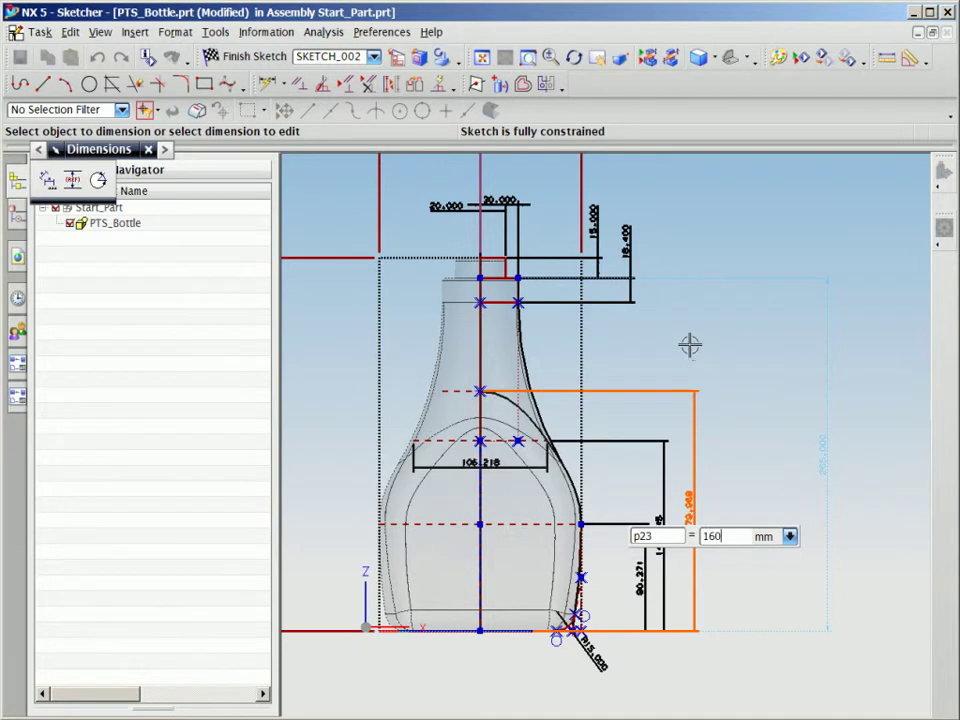
pyautogui.press('Return')
pyautogui.doubleClick(652, 440)
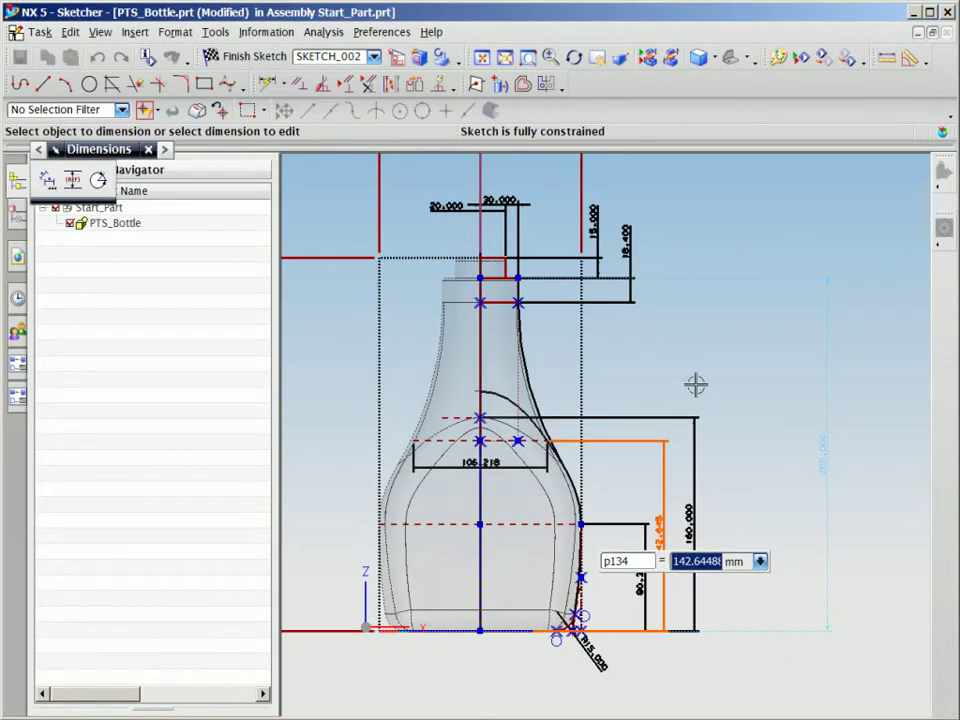
pyautogui.write('135')
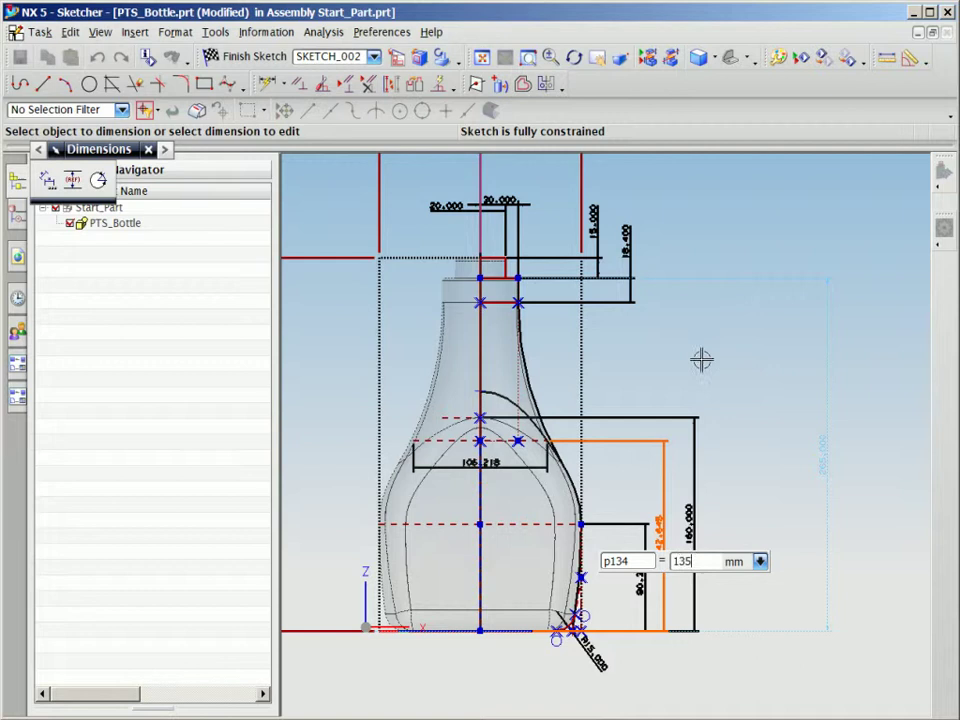
pyautogui.press('Return')
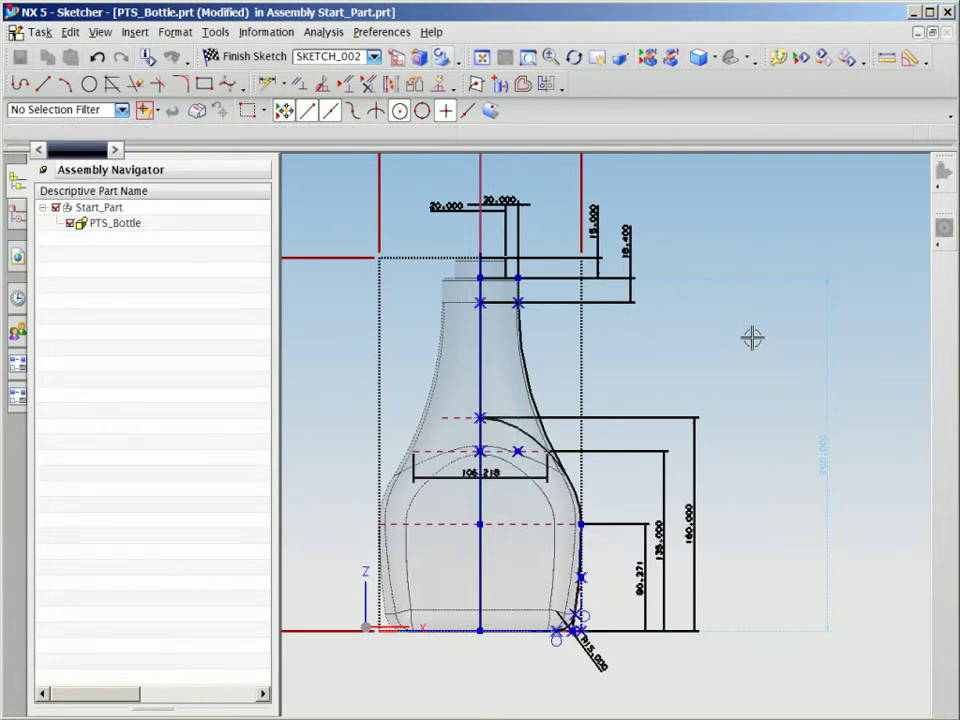
pyautogui.press('Home')
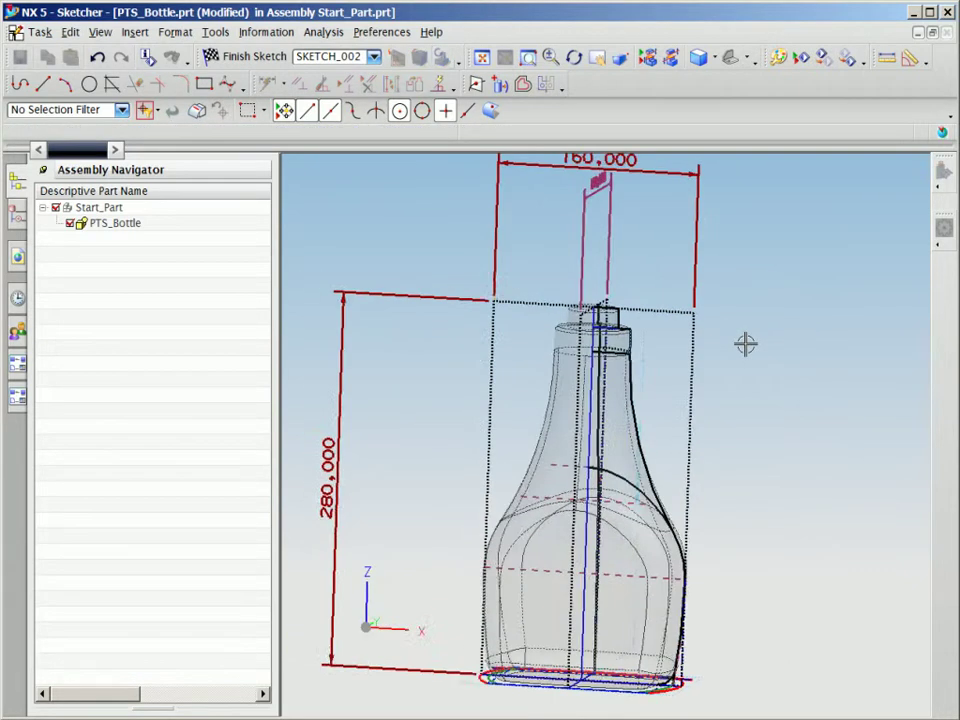
pyautogui.click(180, 636)
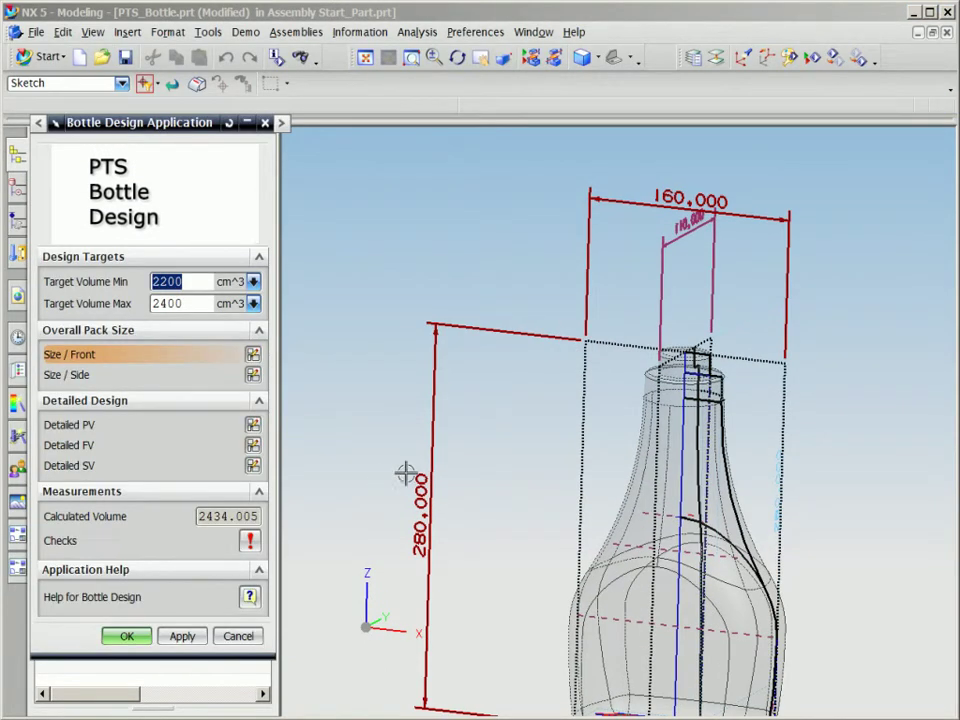
# Change the Size / Side angle from 3.5° to 4°, bringing the volume to 2407.781 cm³
pyautogui.click(252, 466)
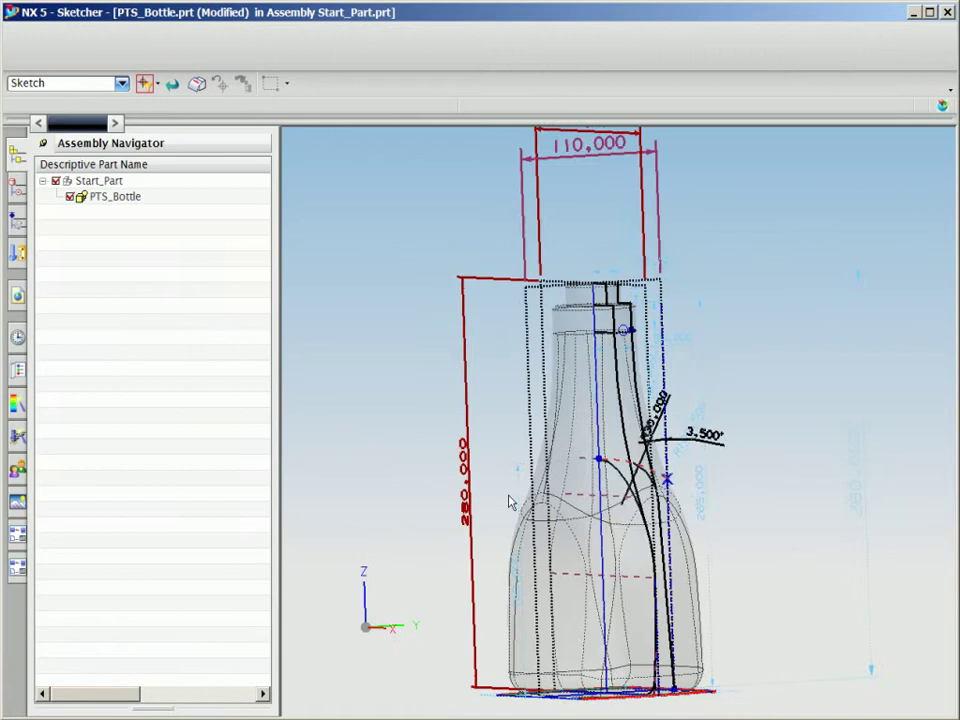
pyautogui.doubleClick(712, 427)
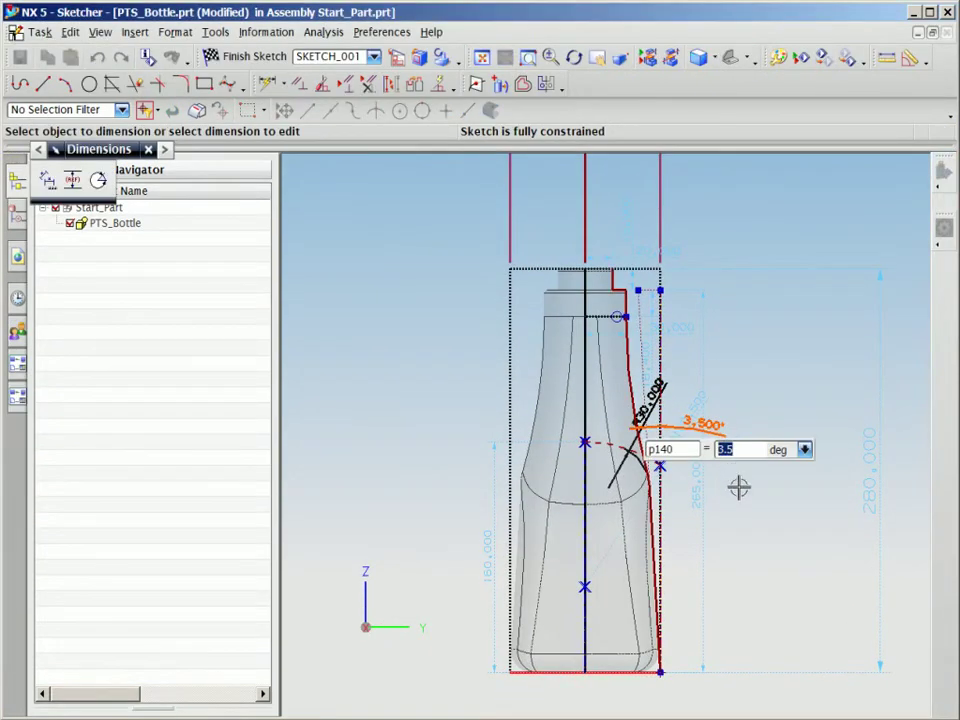
pyautogui.write('4')
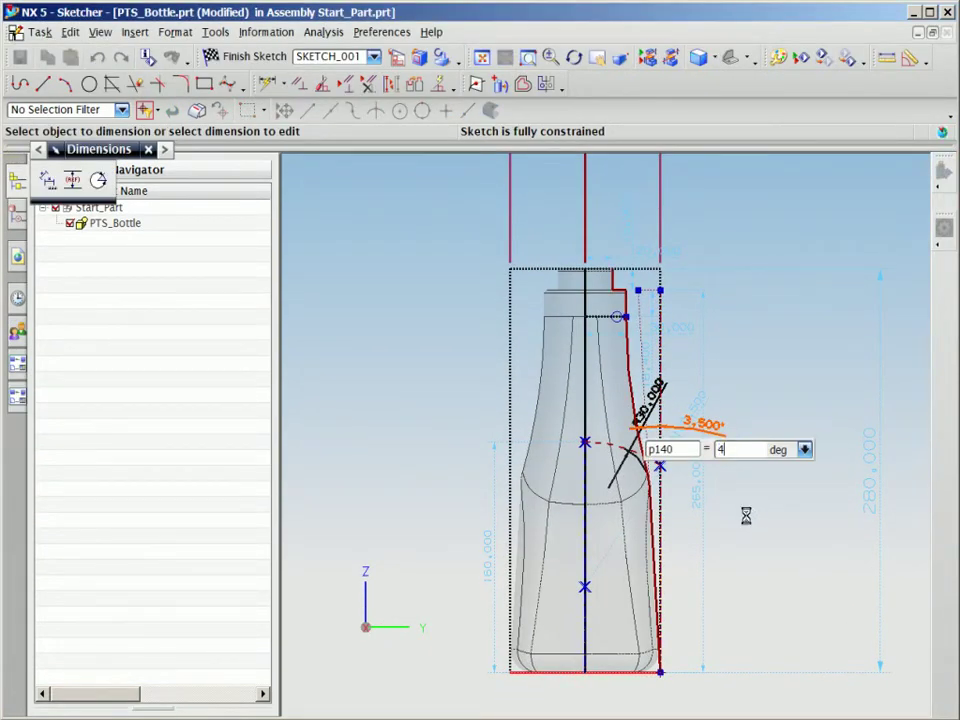
pyautogui.press('Return')
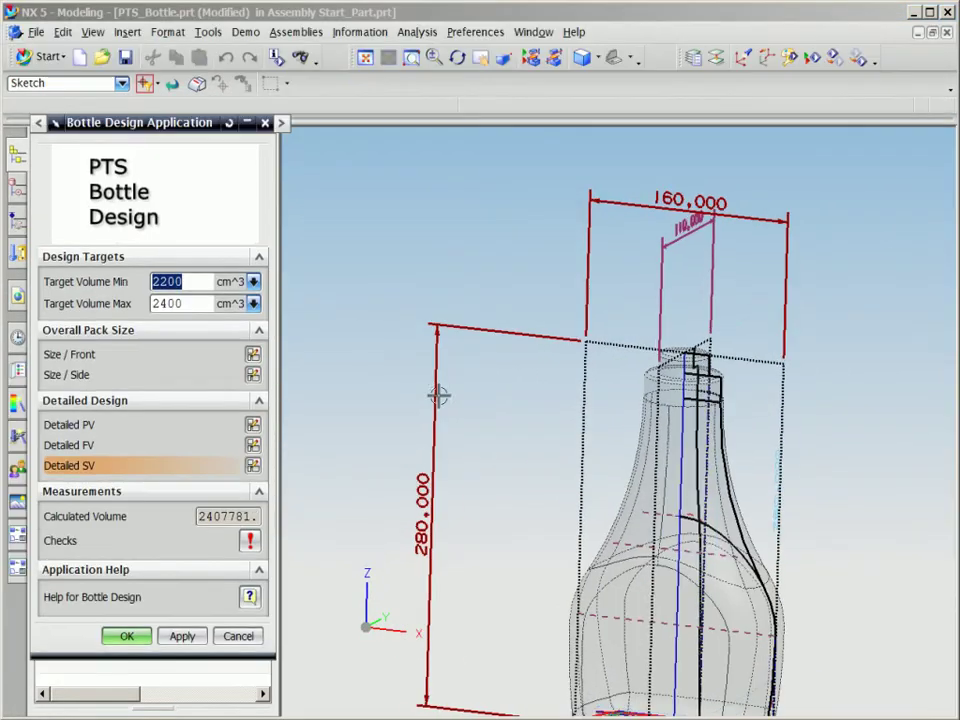
pyautogui.click(185, 636)
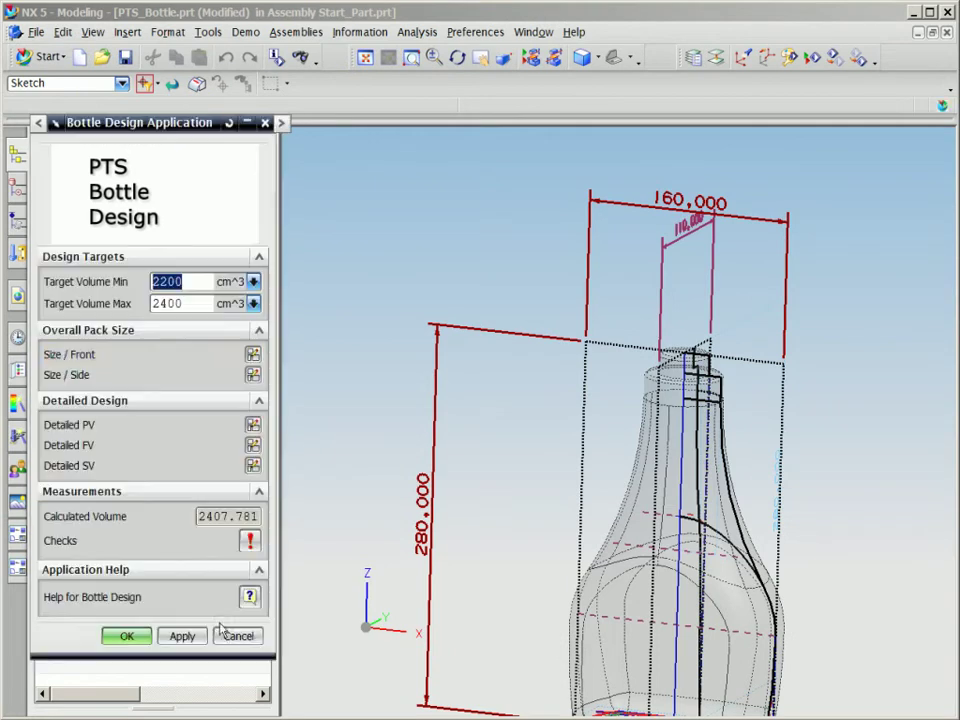
pyautogui.keyDown('shift'); pyautogui.moveTo(485, 541); pyautogui.dragTo(456, 489, button='middle'); pyautogui.keyUp('shift')
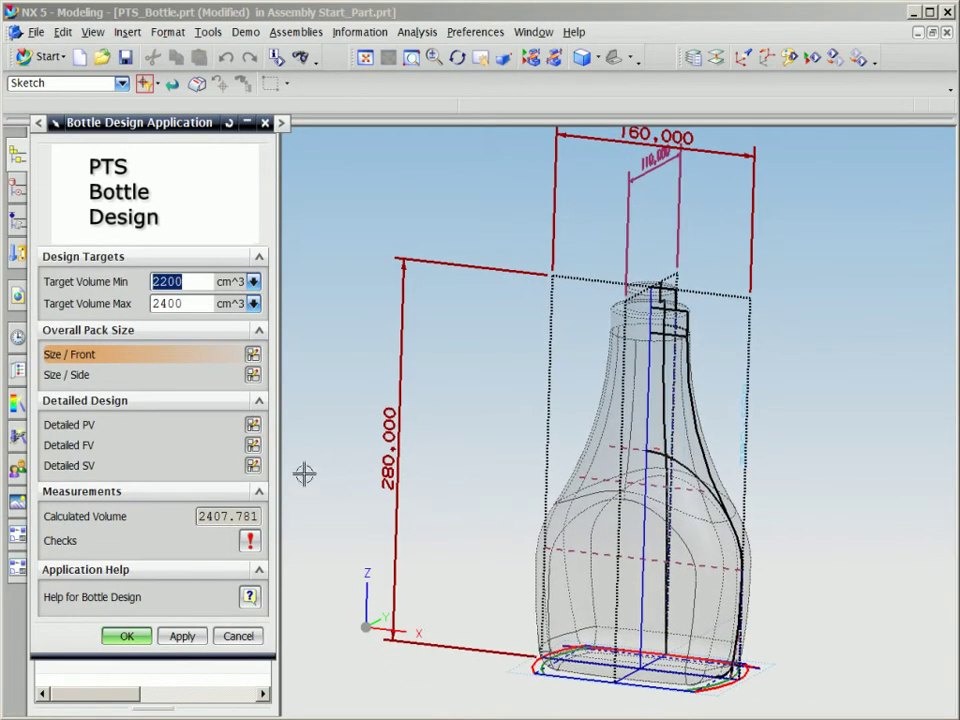
# In the Detailed PV cross-section, change R325 to 310 and R15 to 25, then finish the sketch
pyautogui.click(252, 425)
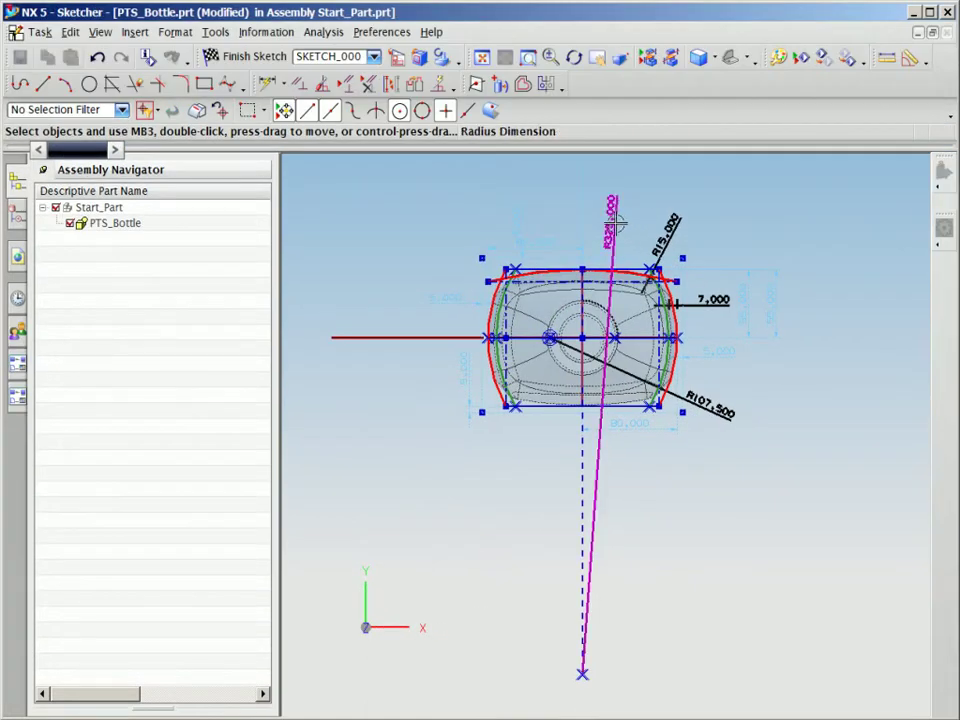
pyautogui.doubleClick(612, 222)
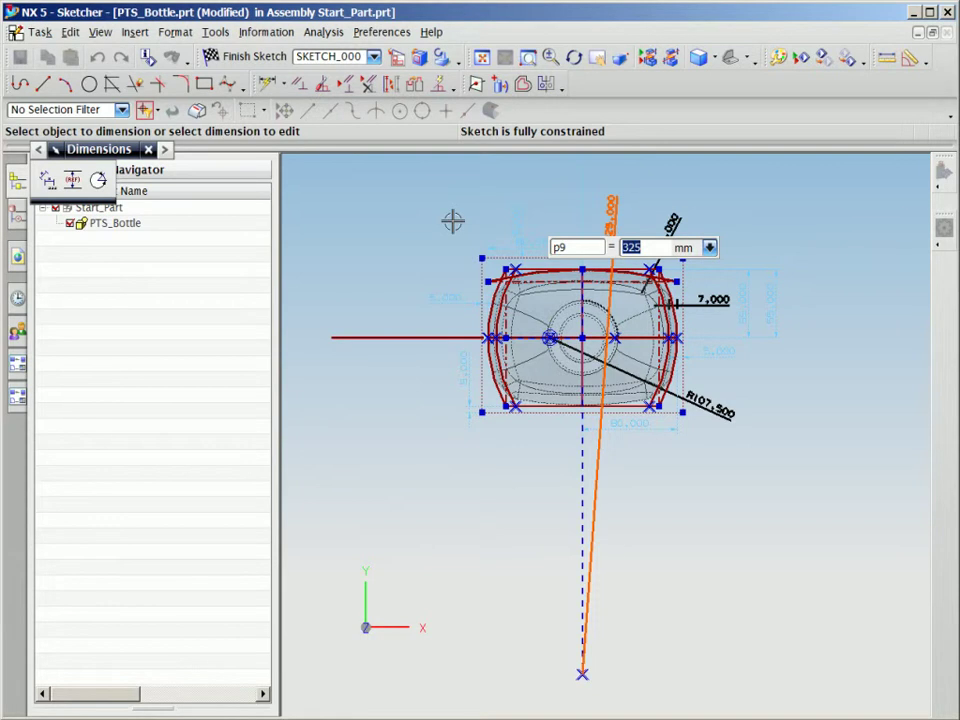
pyautogui.write('310')
pyautogui.press('Return')
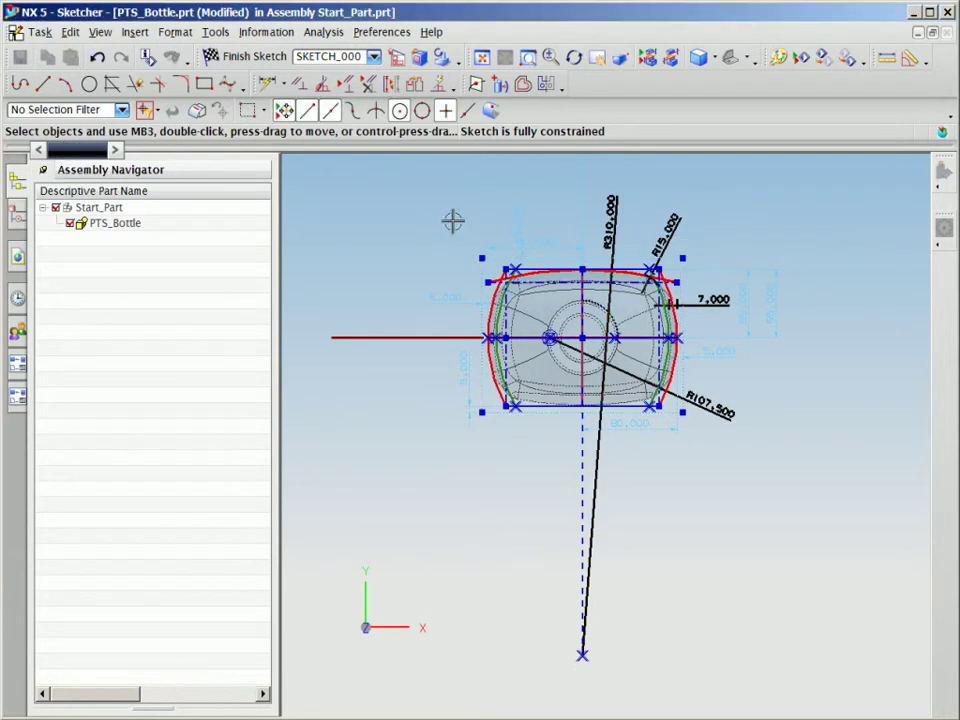
pyautogui.doubleClick(673, 224)
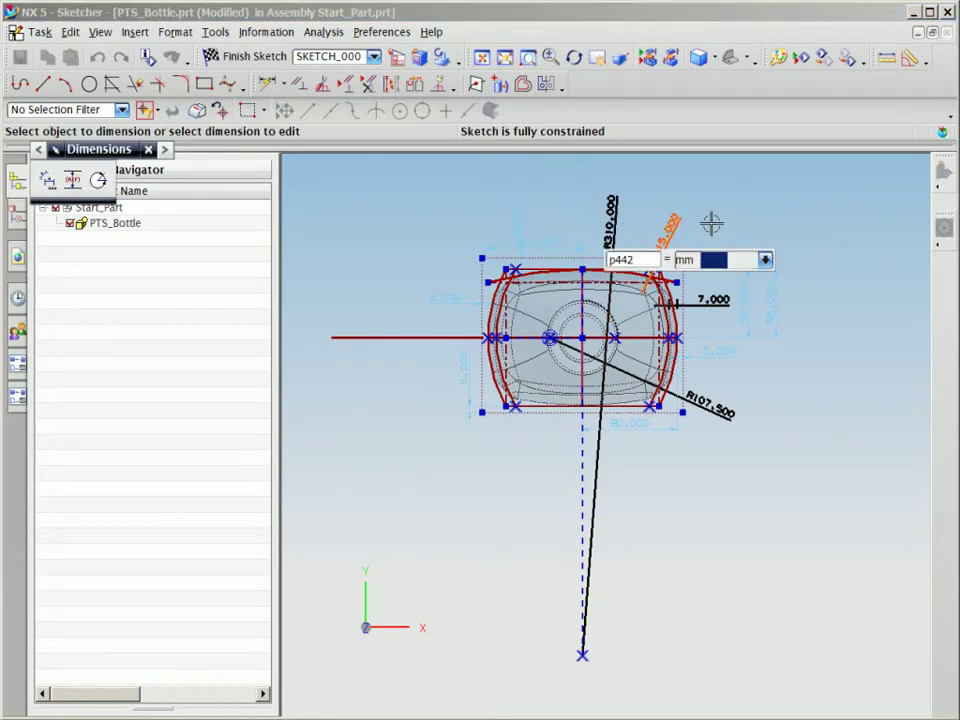
pyautogui.write('25')
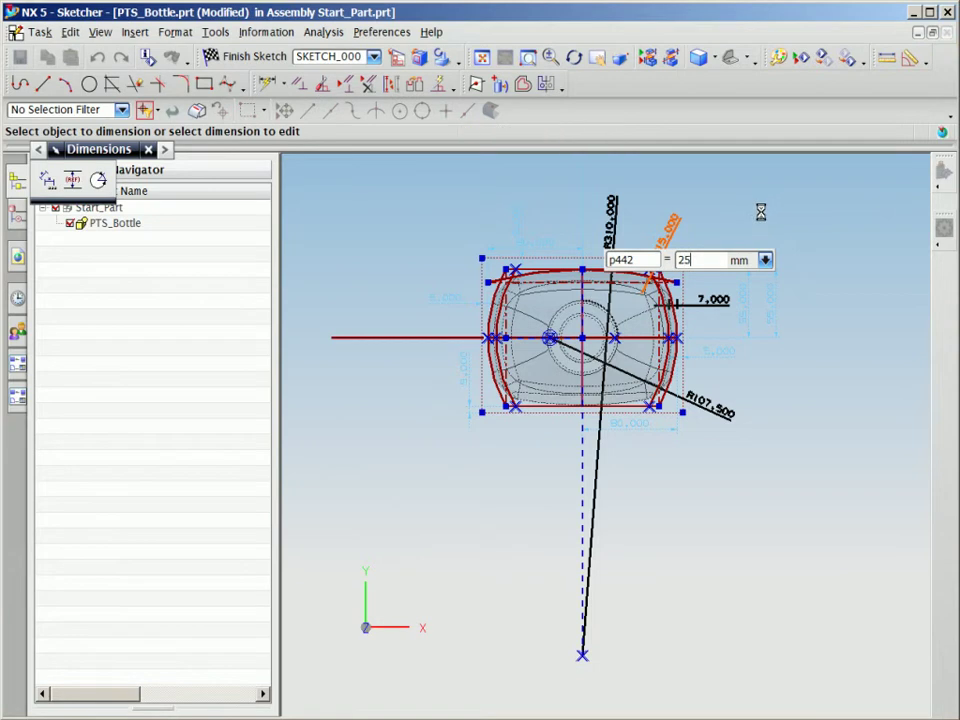
pyautogui.press('Return')
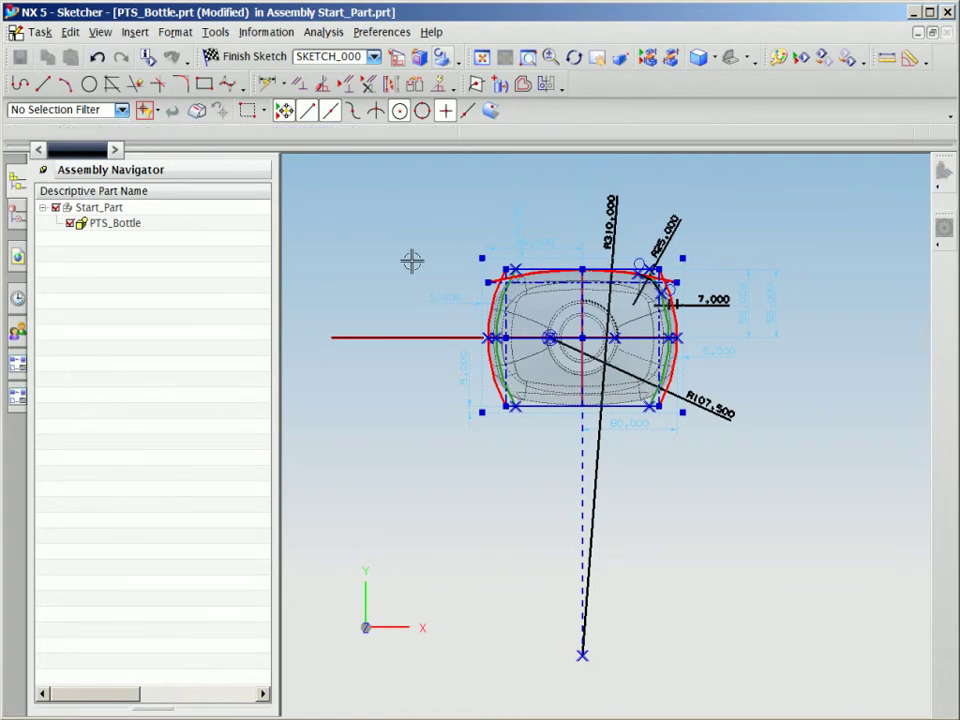
pyautogui.moveTo(480, 440)
pyautogui.mouseDown(button='middle')
pyautogui.moveTo(468, 355)
pyautogui.moveTo(489, 484)
pyautogui.moveTo(544, 583)
pyautogui.moveTo(499, 519)
pyautogui.mouseUp(button='middle')
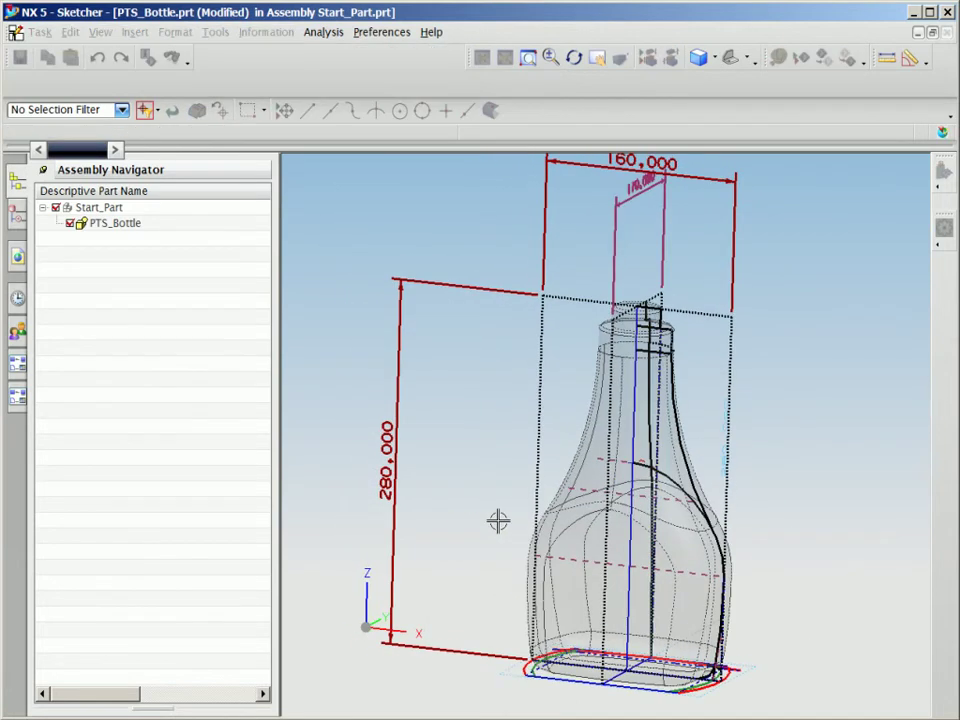
pyautogui.hotkey('ctrl', 'q')
# Reapply to confirm 2389.461 cm³ passes, accept with OK, and close the Template Explorer
pyautogui.click(183, 635)
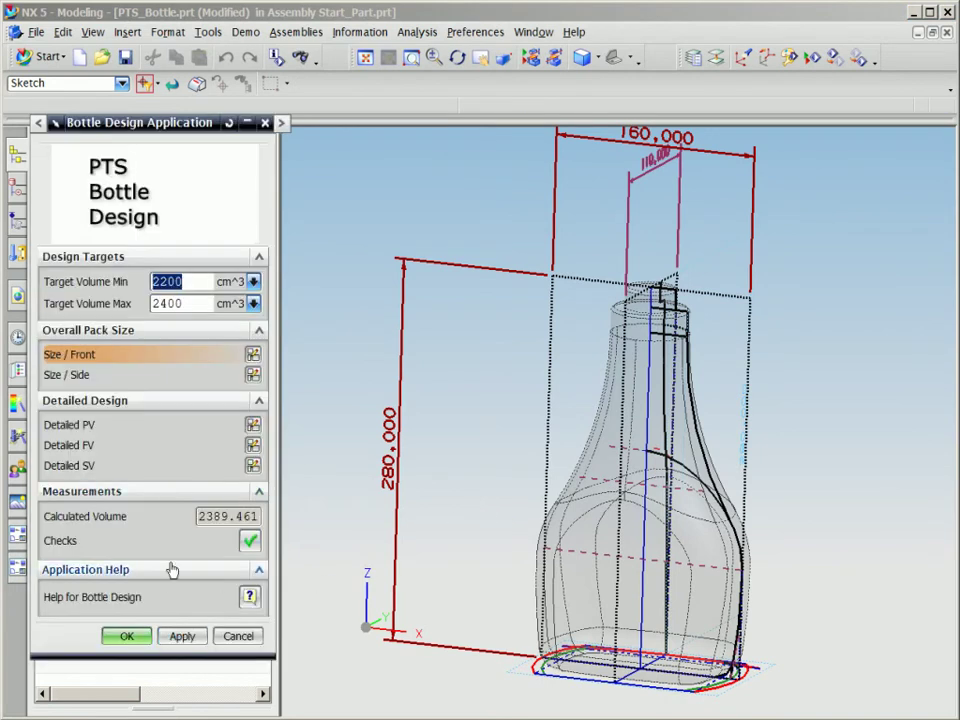
pyautogui.click(127, 637)
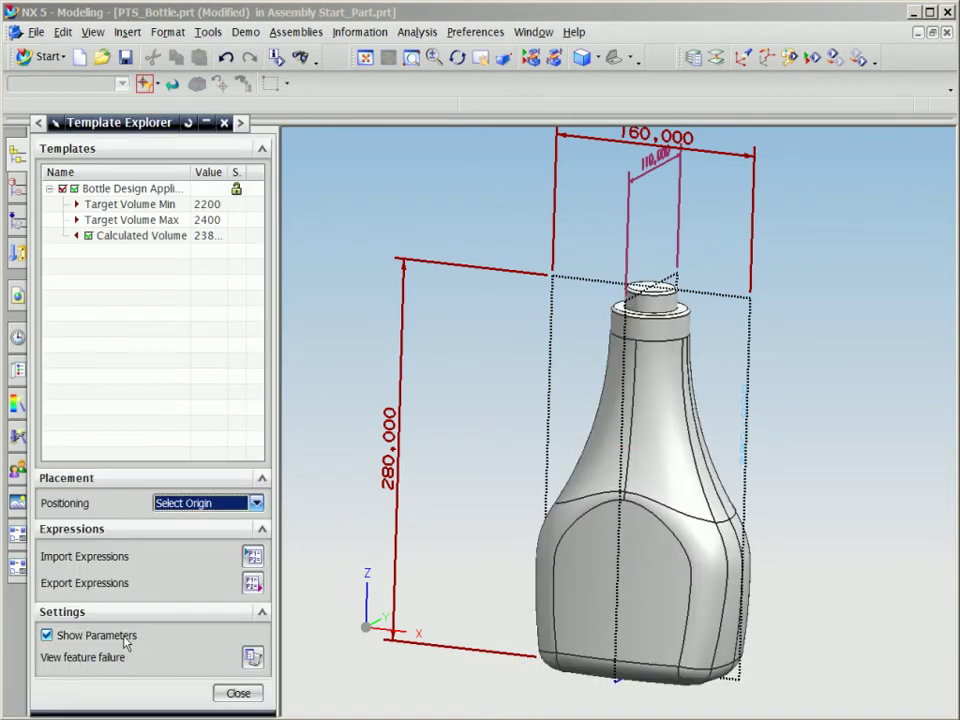
pyautogui.click(234, 694)
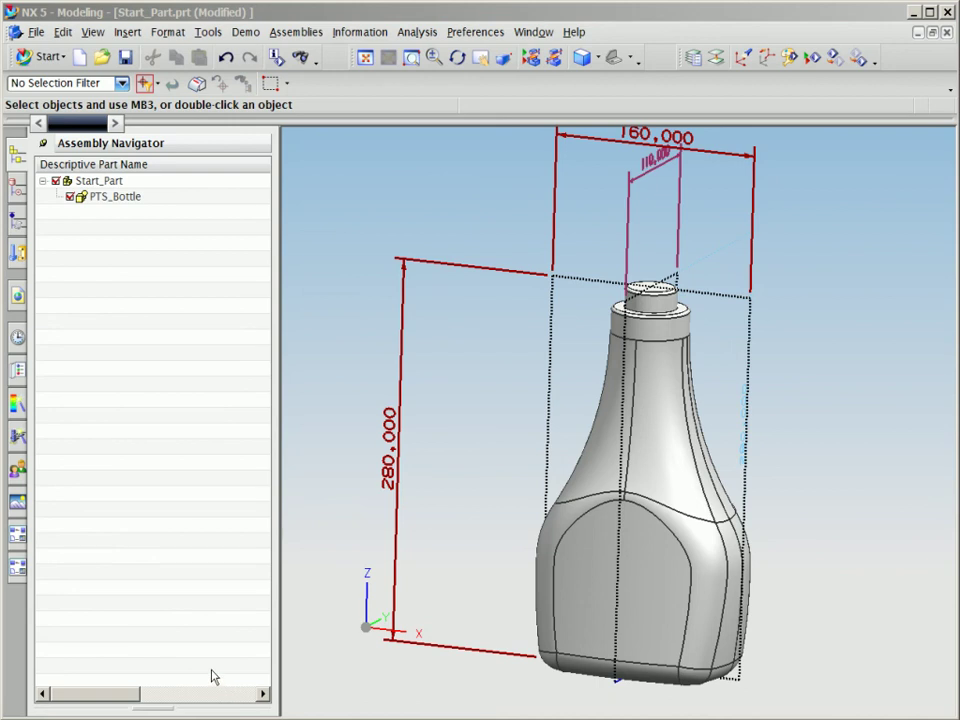